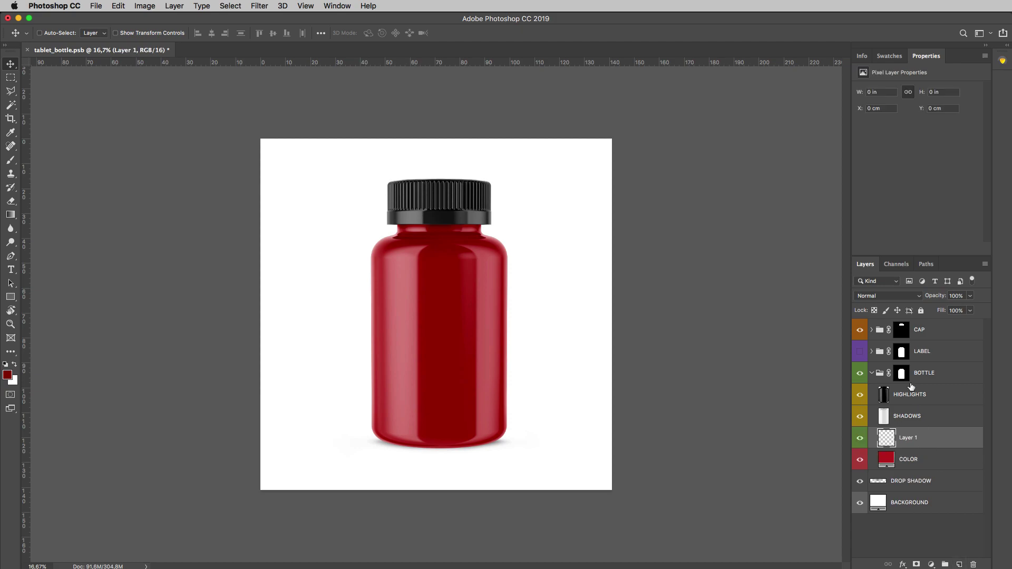
Place a vertical guide along the centre axis of the bottle and clear any selection
drag(28, 273, 440, 278)
scroll(426, 318, up, 2)
key(super+d)
Draw a black rectangle of about 1694 × 2207 px over the bottle body and centre it on the vertical guide
click(10, 296)
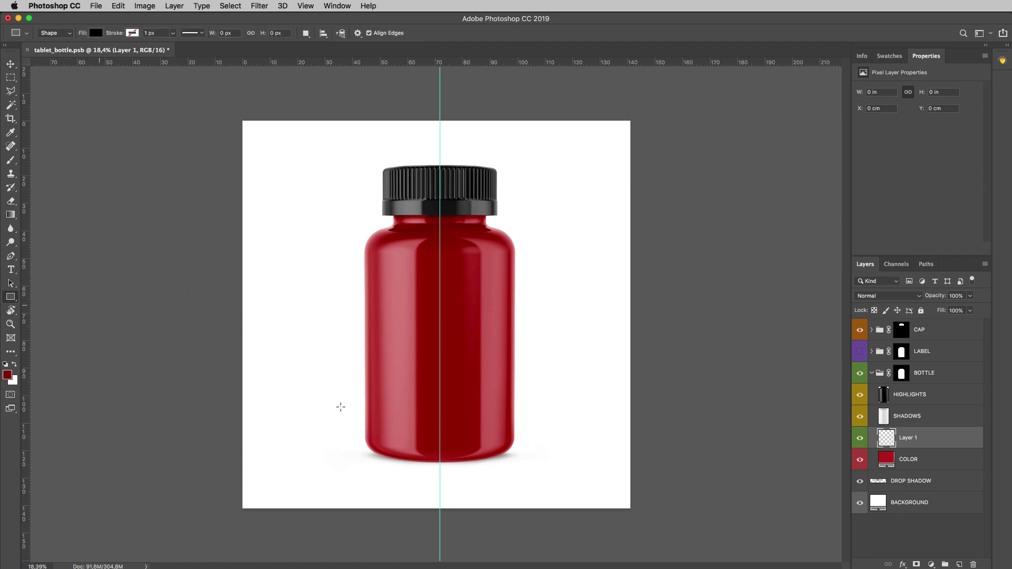
drag(356, 445, 521, 231)
click(118, 6)
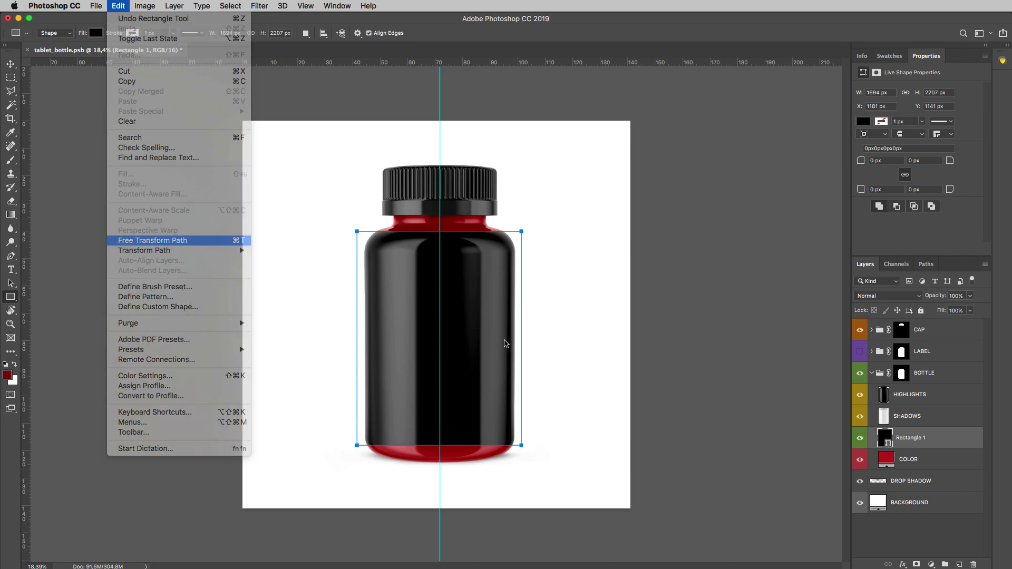
click(126, 241)
drag(478, 330, 481, 328)
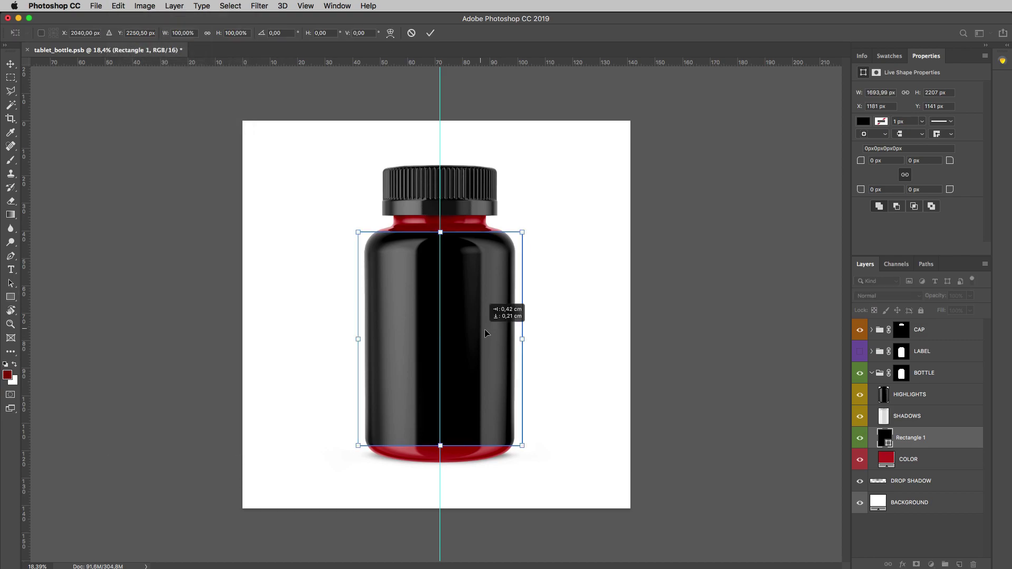
Stretch the rectangle to about 2448 × 2445 px so it extends from the bottle's shoulder to its base and past both sides
drag(440, 445, 440, 461)
drag(440, 231, 440, 224)
drag(525, 348, 560, 348)
key(Return)
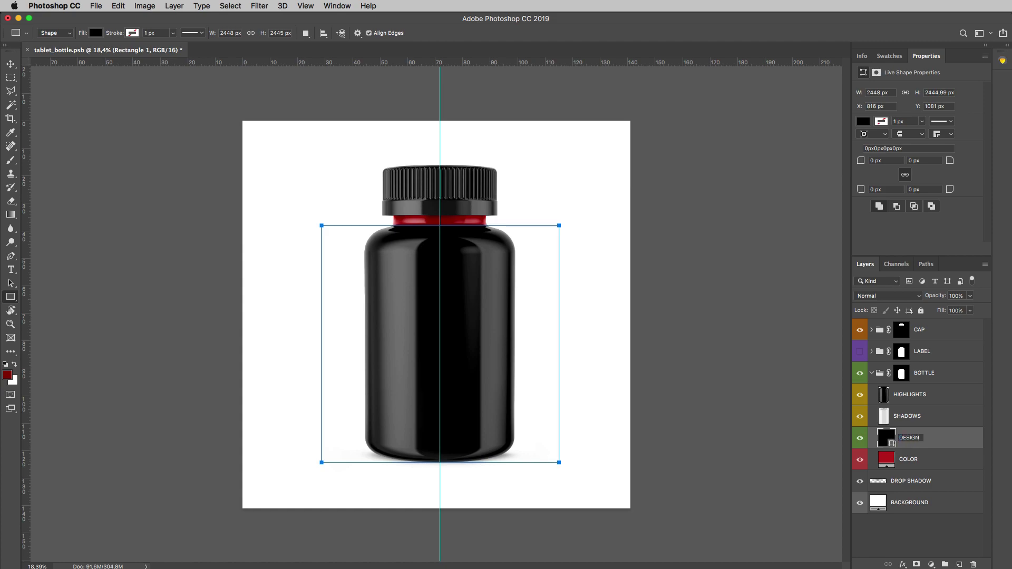
Turn the rectangle layer, renamed DESIGN, into a smart object and open its contents
right_click(945, 434)
click(978, 440)
double_click(887, 438)
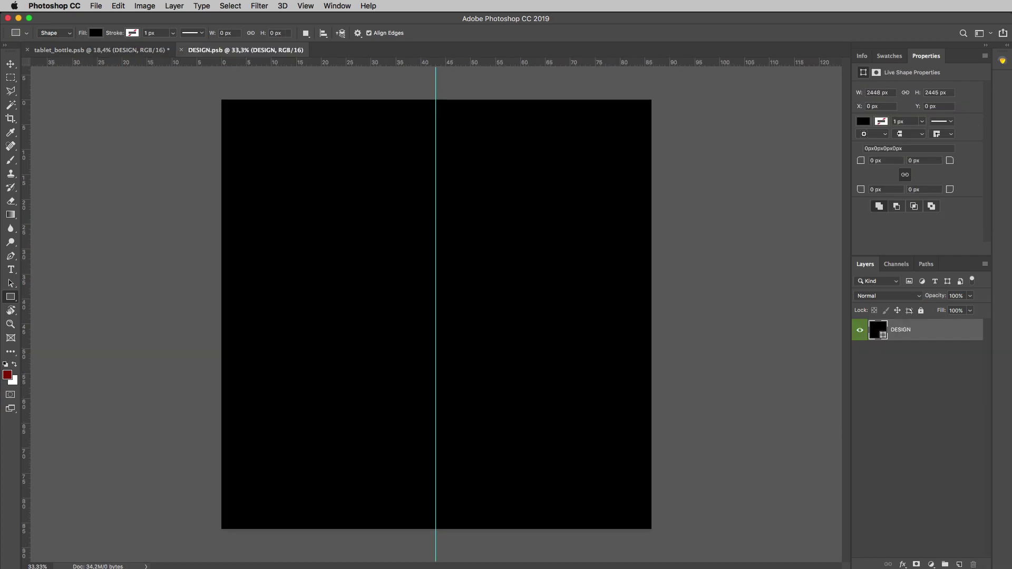
Place the net grid image in the smart object and scale it from its centre to about 171% to cover the canvas
drag(327, 244, 481, 312)
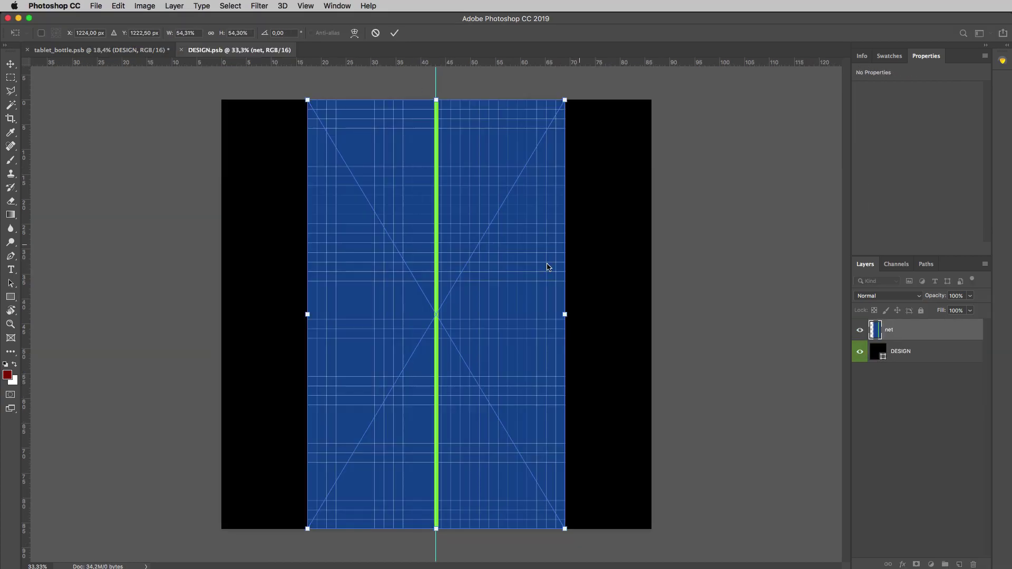
drag(565, 528, 841, 568)
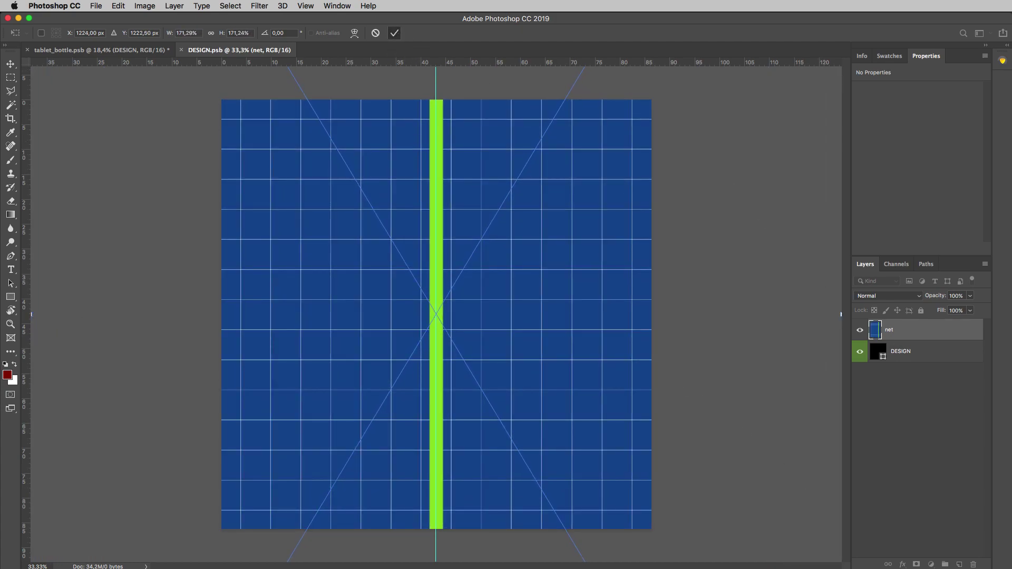
key(Return)
Rasterize the net layer and crop it to the canvas bounds
right_click(906, 336)
click(920, 386)
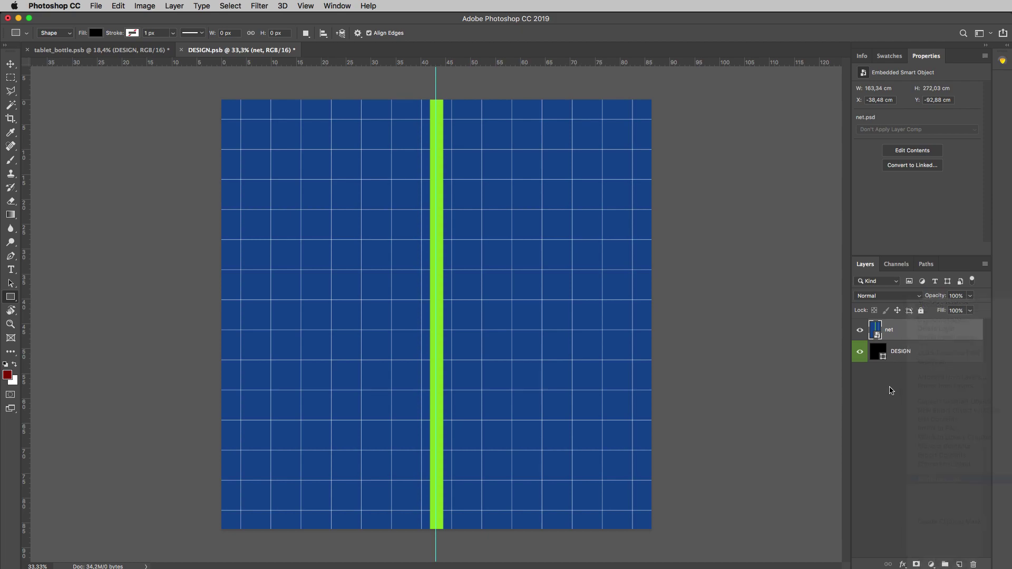
click(11, 119)
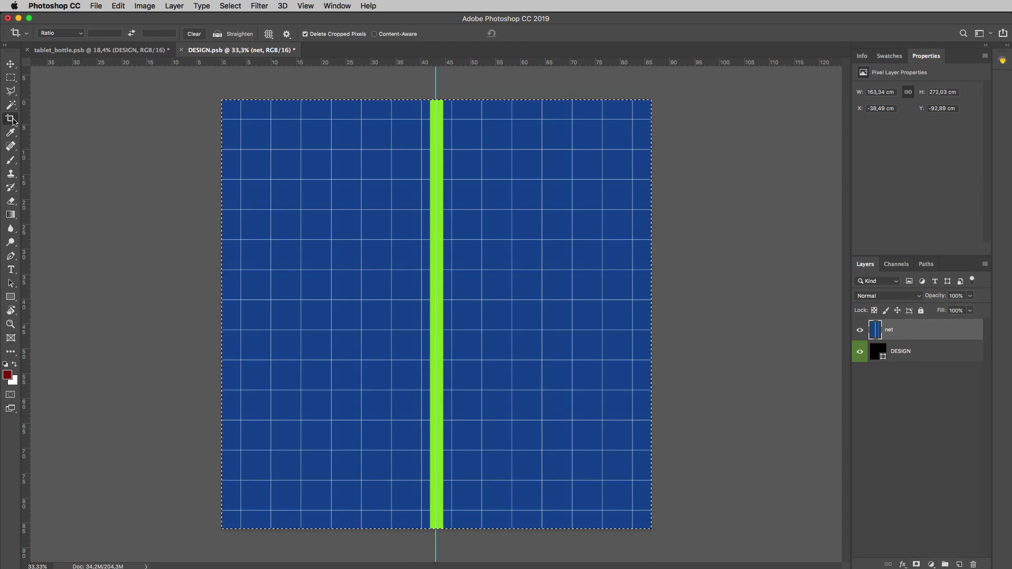
click(527, 33)
Delete the black DESIGN layer, then give the grid layer a red colour label and the name ADD YOUR DESIGN
drag(898, 351, 974, 564)
right_click(903, 333)
click(895, 331)
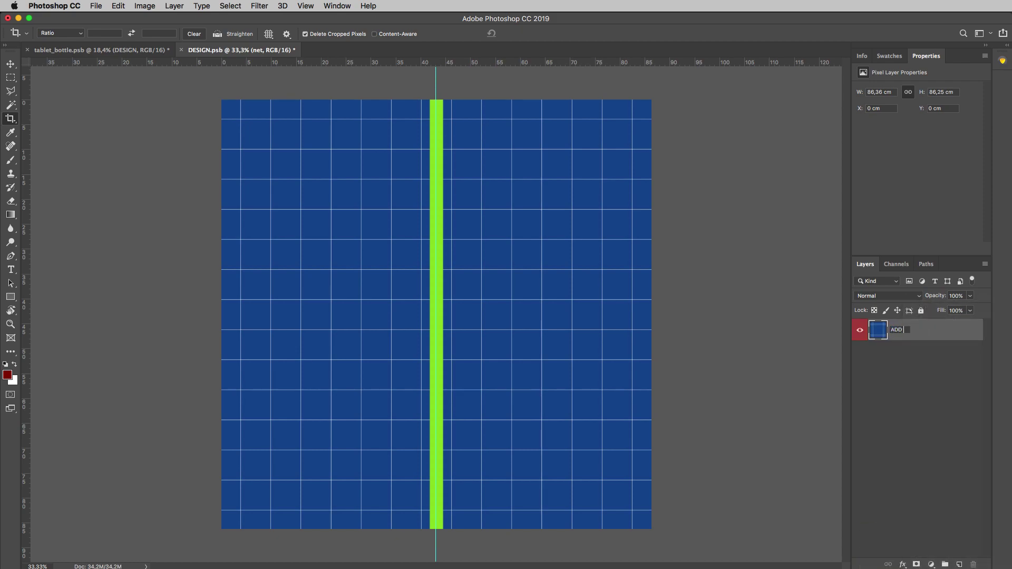
key(Return)
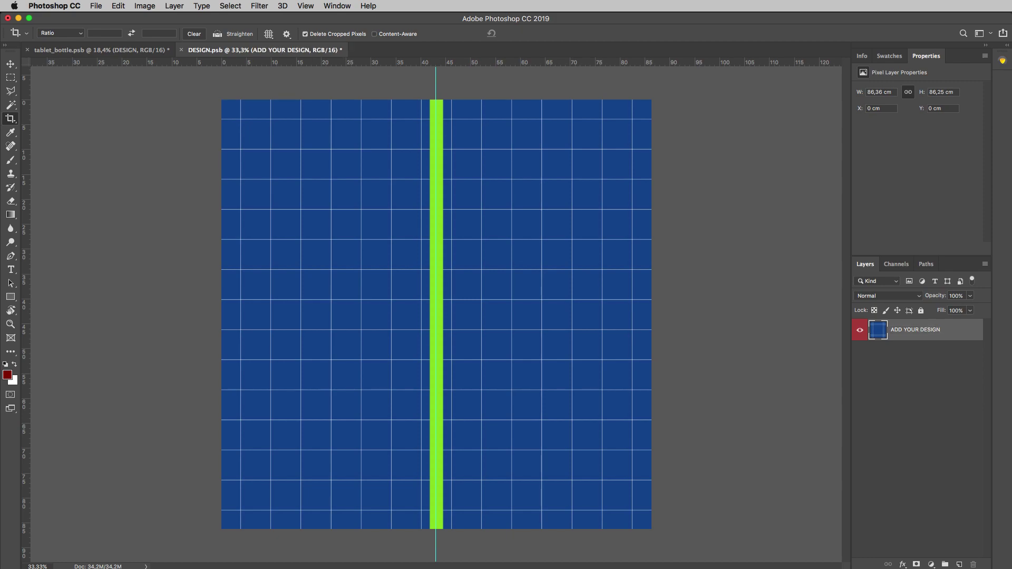
Clear the guides in the smart object document and convert it to 8 Bits/Channel
click(307, 6)
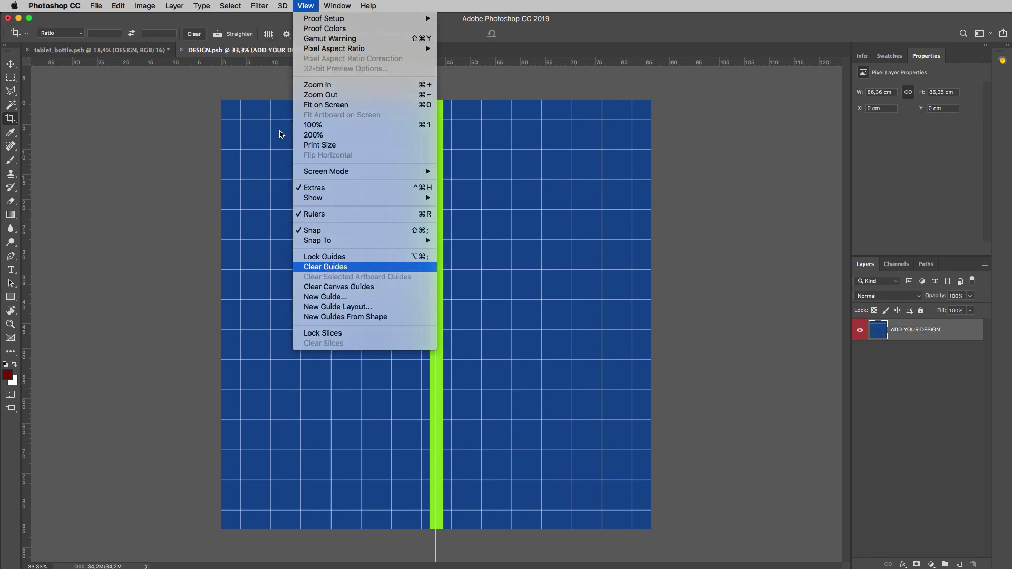
click(337, 266)
click(147, 5)
mouse_move(169, 19)
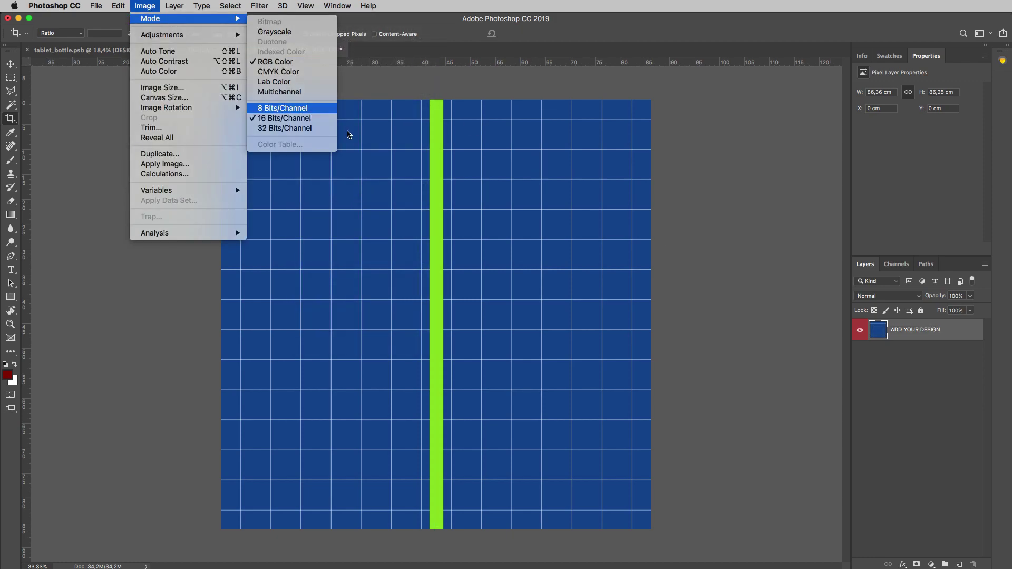
click(287, 108)
Save and close the smart object document to update the design on the bottle
click(181, 50)
click(766, 240)
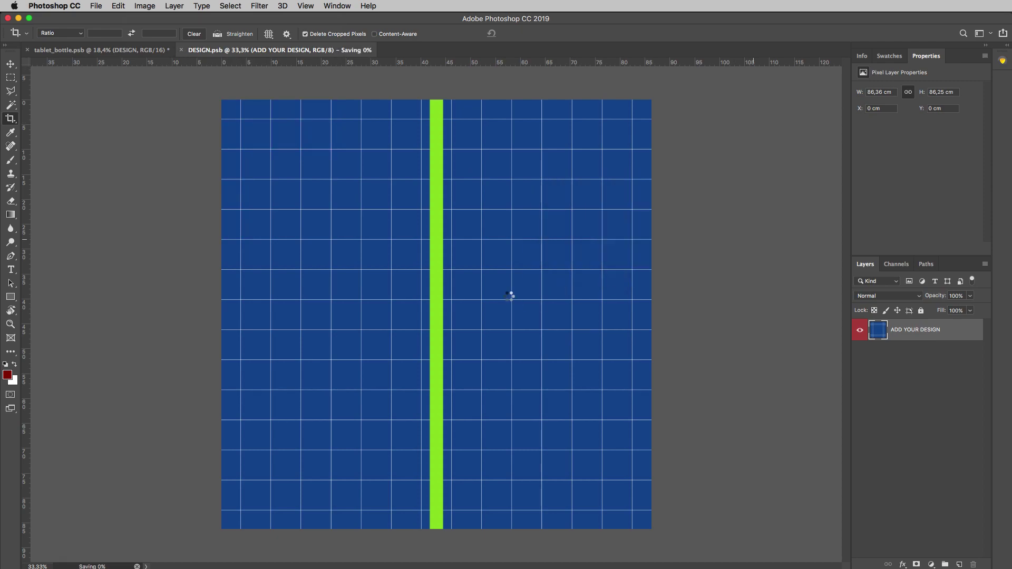
click(5, 66)
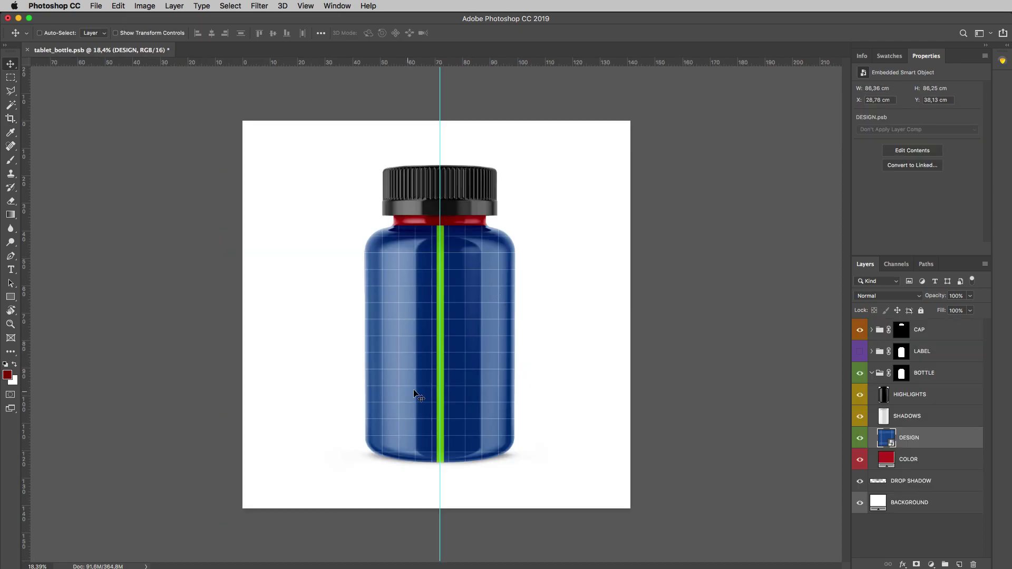
Free-transform the DESIGN layer, narrowing it symmetrically to about 63.89% width to match the bottle's sides
scroll(411, 394, up, 5)
drag(490, 394, 470, 390)
click(121, 7)
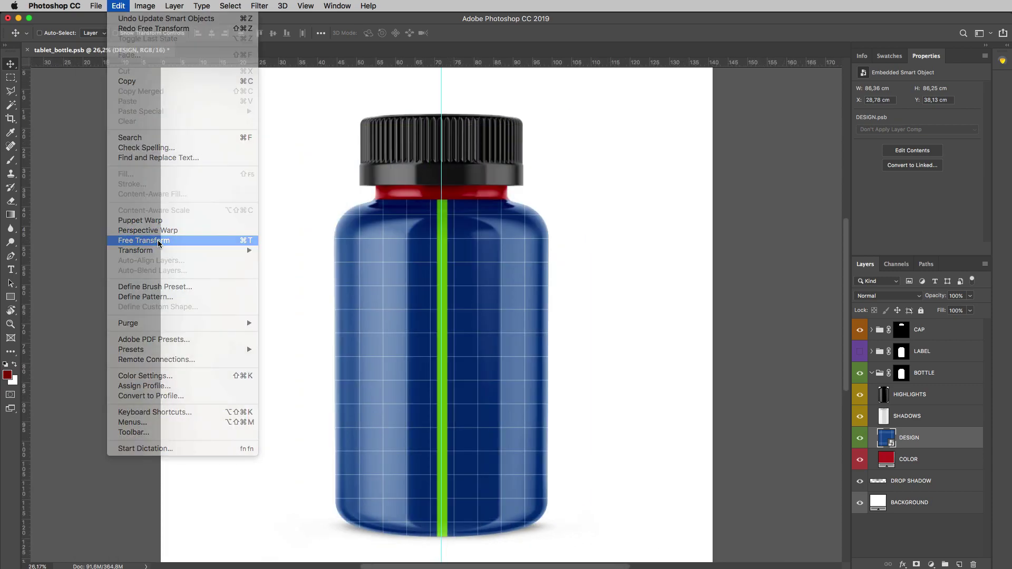
click(159, 242)
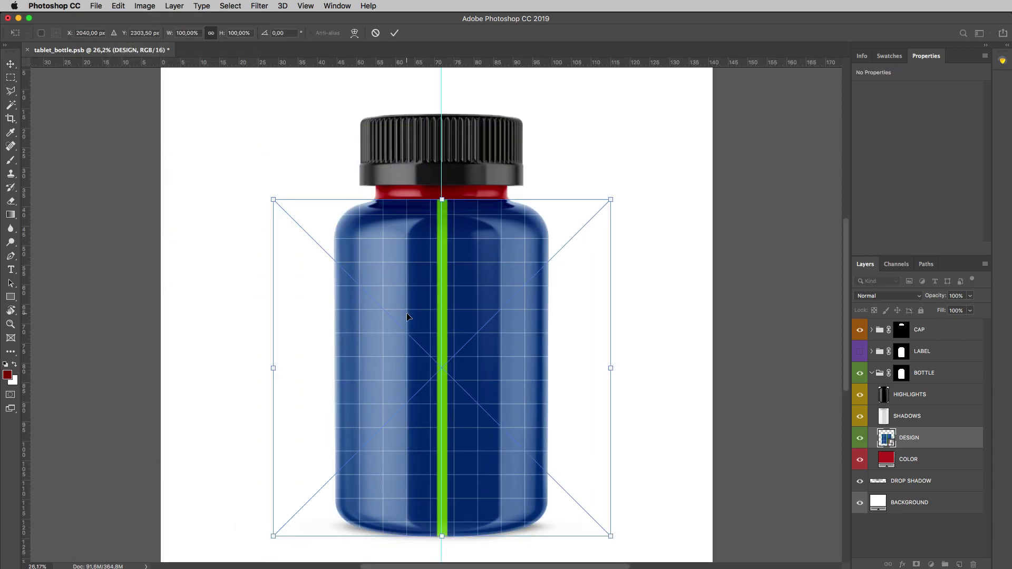
drag(272, 367, 333, 372)
Warp the DESIGN layer by pulling the left handle of its top edge horizontally far beyond the bottle's left side
scroll(437, 428, up, 1)
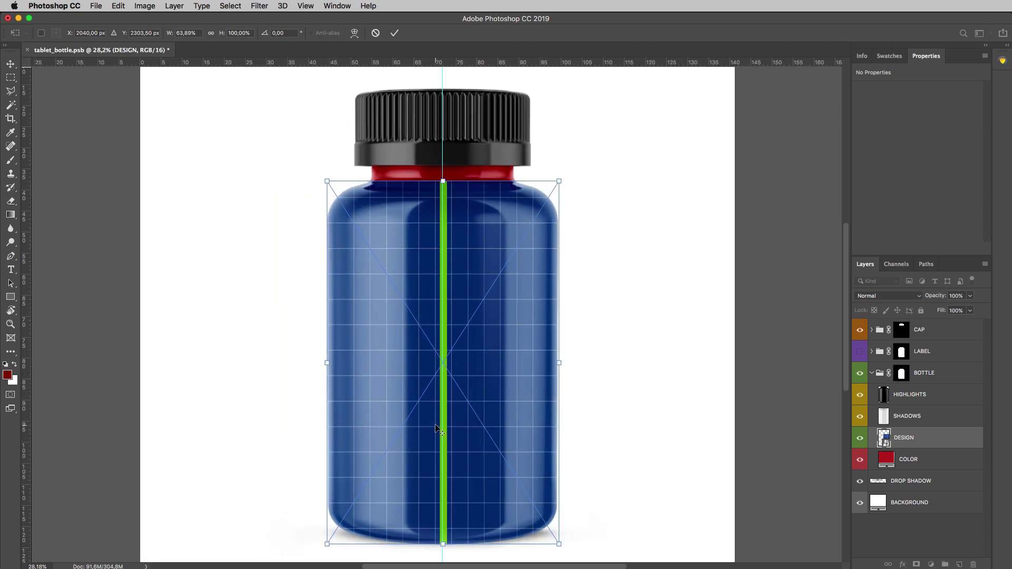
scroll(332, 192, up, 10)
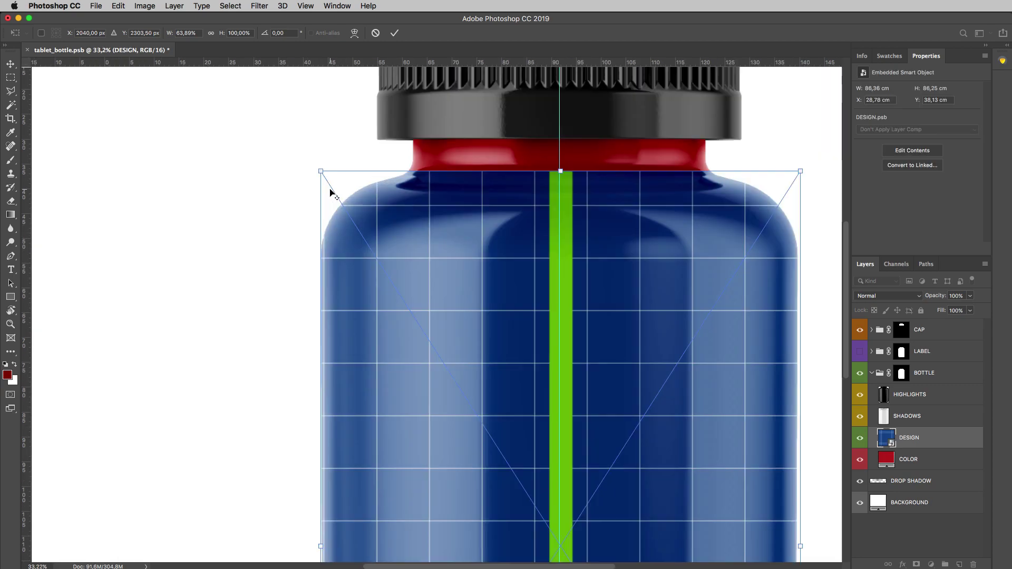
scroll(365, 208, up, 1)
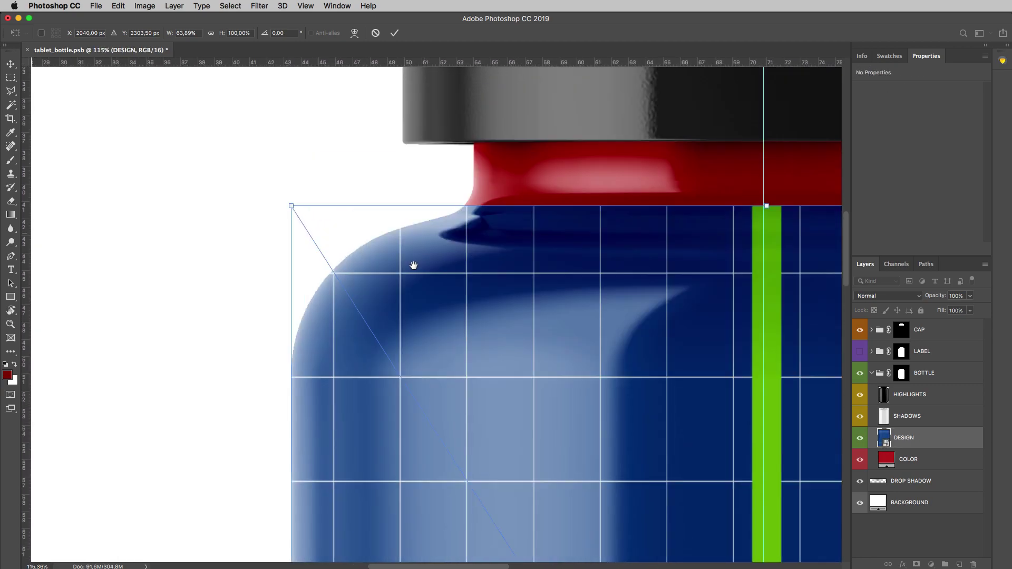
click(354, 32)
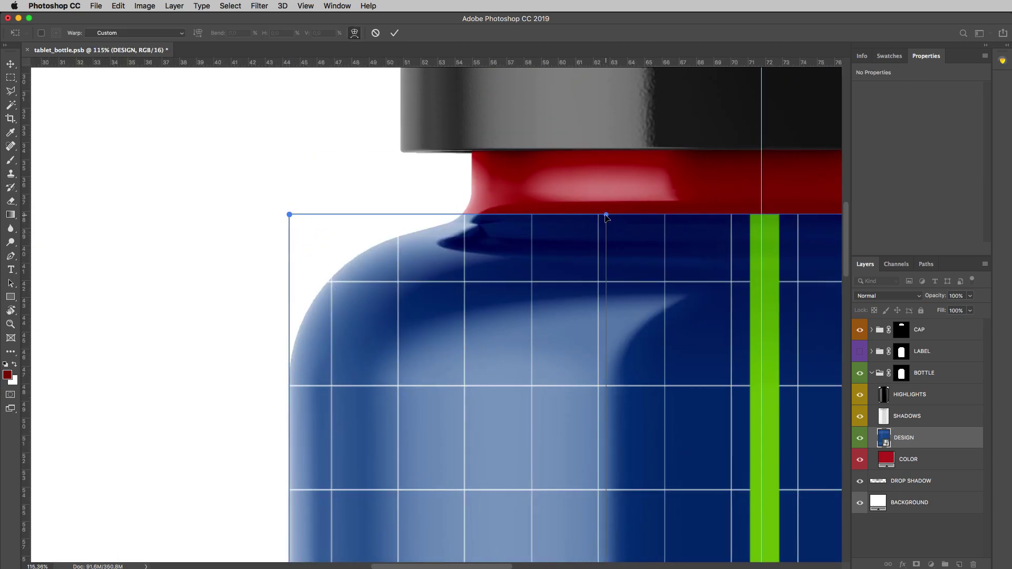
drag(607, 215, 62, 217)
Pull the left handle of the warp's bottom edge out to the outer left guide and apply the warp
scroll(346, 244, down, 5)
drag(486, 530, 492, 89)
drag(468, 483, 472, 361)
scroll(404, 468, up, 1)
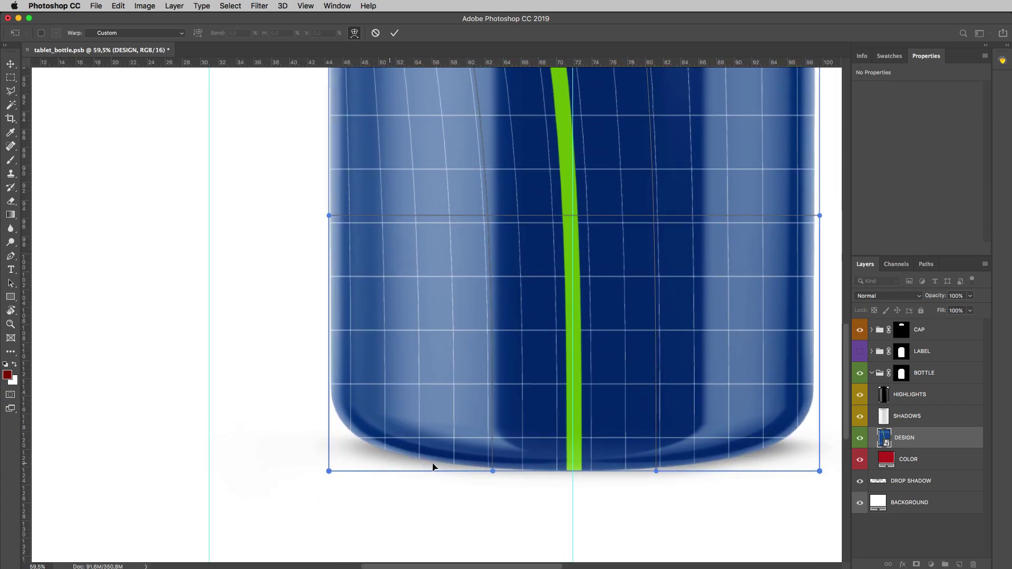
drag(493, 471, 208, 471)
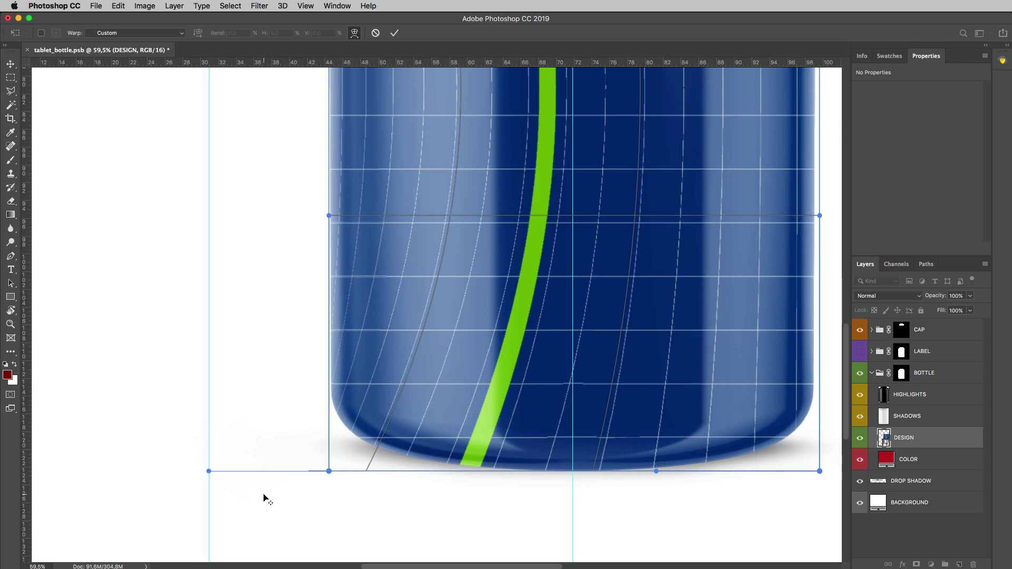
scroll(264, 498, down, 3)
drag(455, 224, 443, 273)
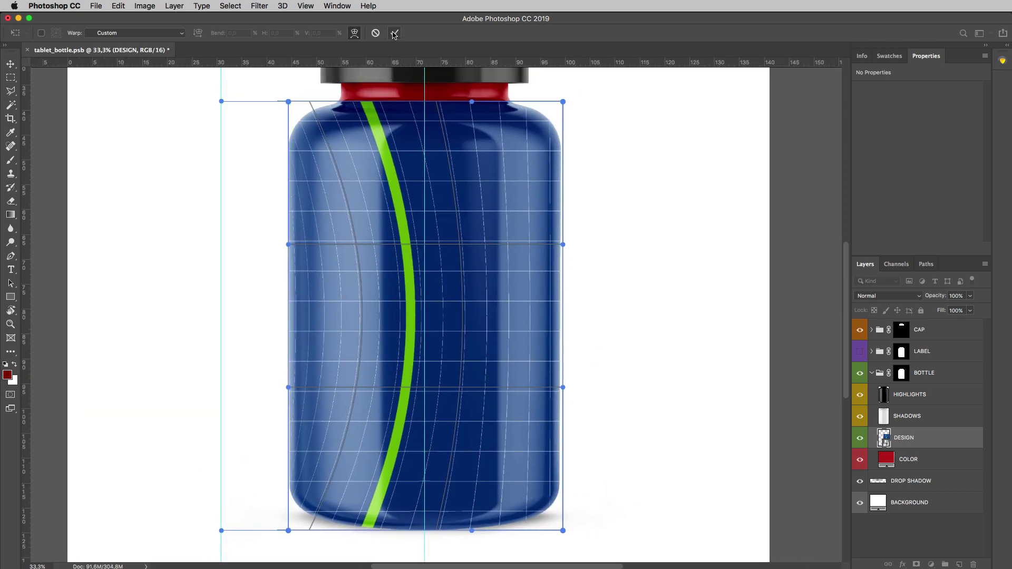
key(Return)
Use a marquee spanning the left and centre guides as a spacer to place a mirrored vertical guide at about 112 cm
key(m)
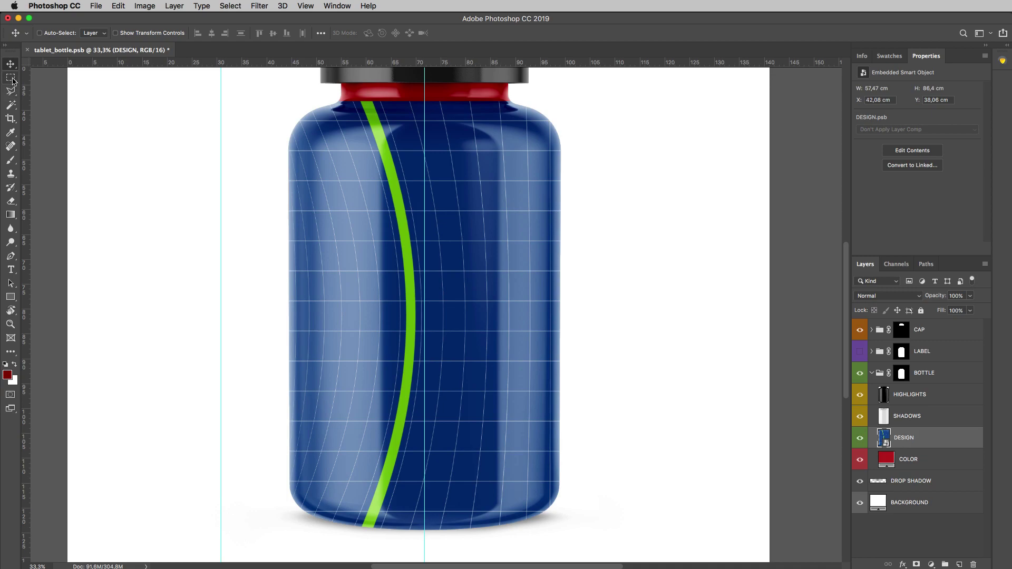
drag(221, 120, 424, 214)
drag(238, 181, 445, 186)
drag(25, 221, 628, 211)
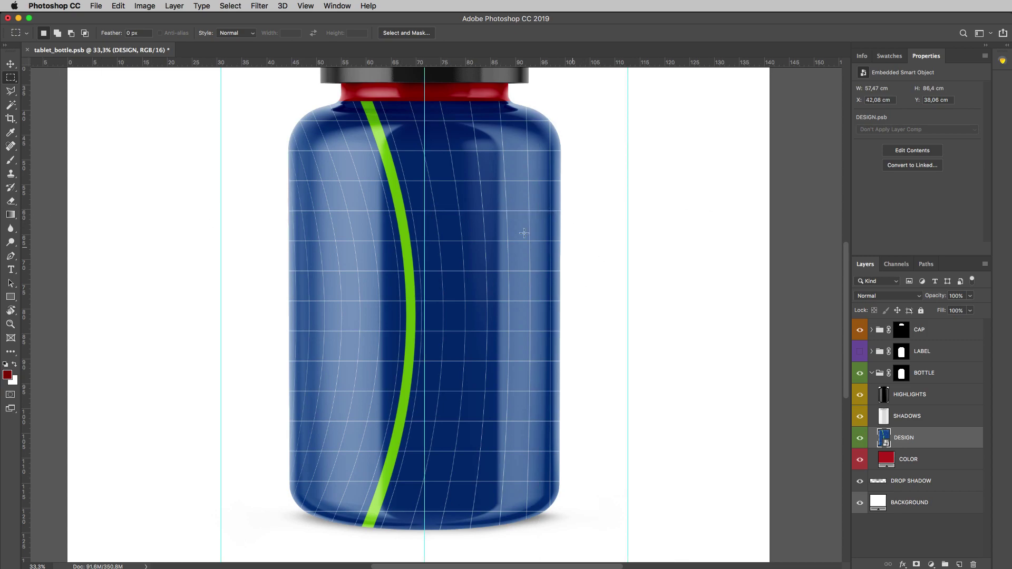
Reopen the DESIGN layer's warp and pull the right handle of its top edge out to the outer right guide
click(119, 6)
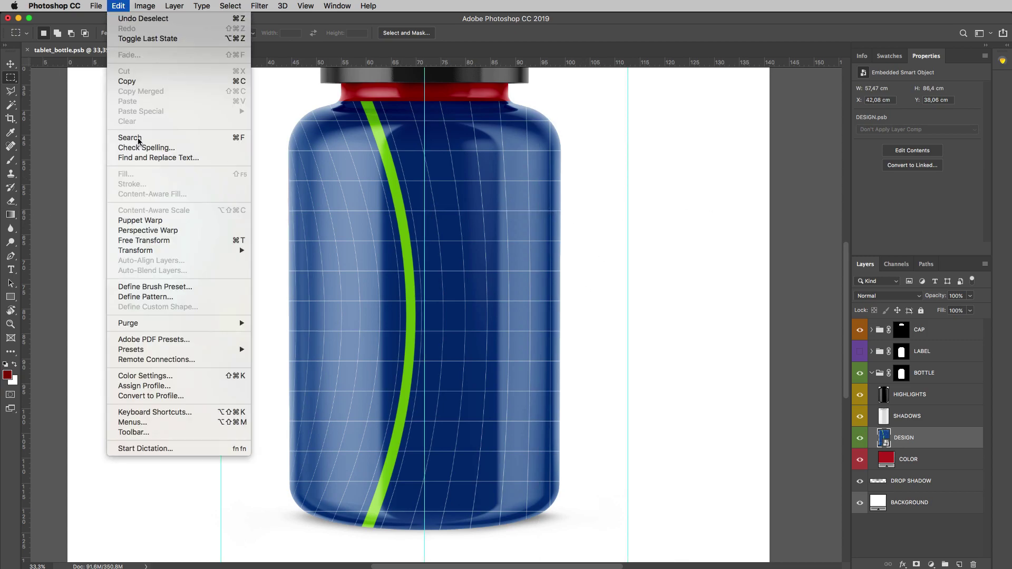
click(153, 242)
click(353, 33)
scroll(554, 121, up, 5)
drag(509, 151, 332, 243)
drag(153, 184, 554, 183)
Pull the right handle of the warp's bottom edge out to the guide at about 112 cm
scroll(571, 419, down, 3)
drag(571, 419, 587, 169)
drag(224, 390, 551, 393)
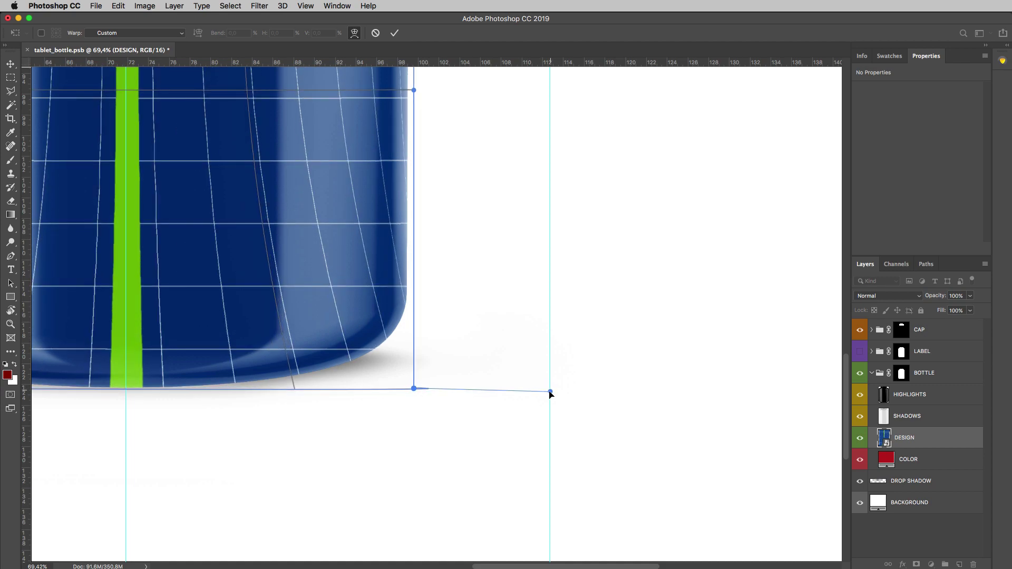
Add vertical guides at about 55 cm and 88 cm and straighten the warp's inner vertical grid lines against them
scroll(550, 394, down, 1)
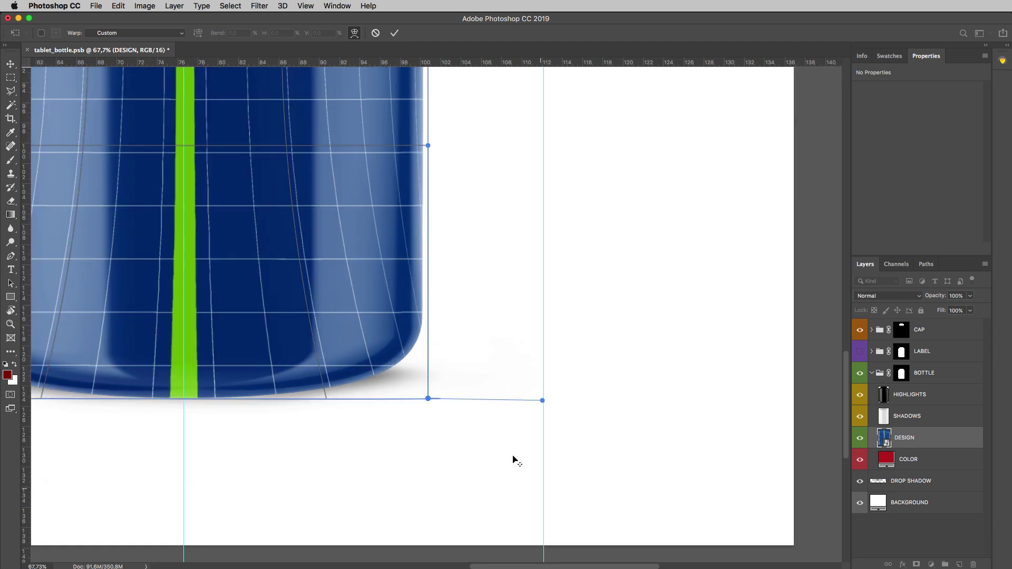
scroll(516, 460, down, 2)
drag(344, 221, 418, 363)
scroll(420, 369, down, 1)
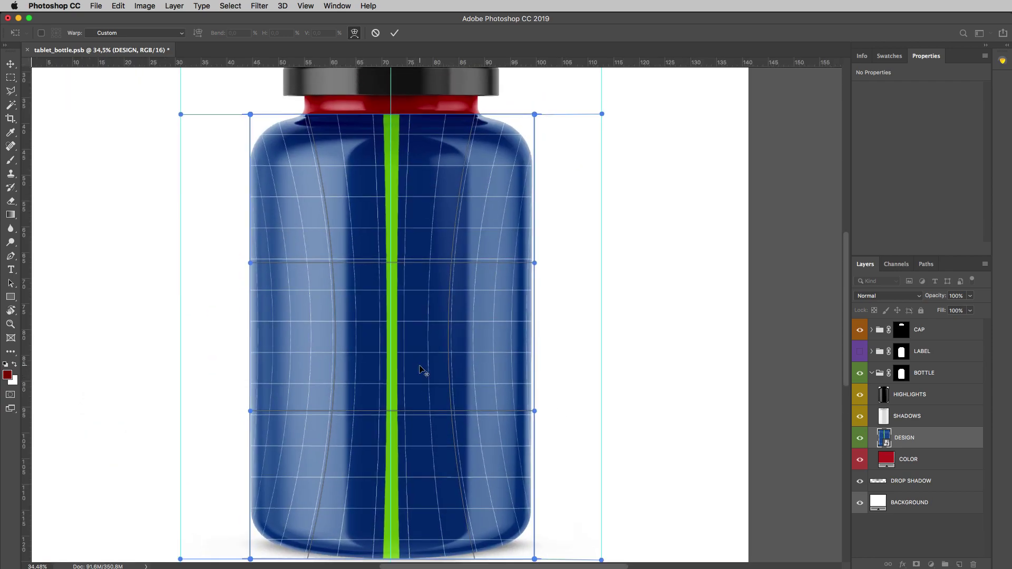
scroll(421, 370, down, 1)
drag(25, 303, 309, 296)
drag(26, 264, 474, 262)
drag(341, 319, 311, 328)
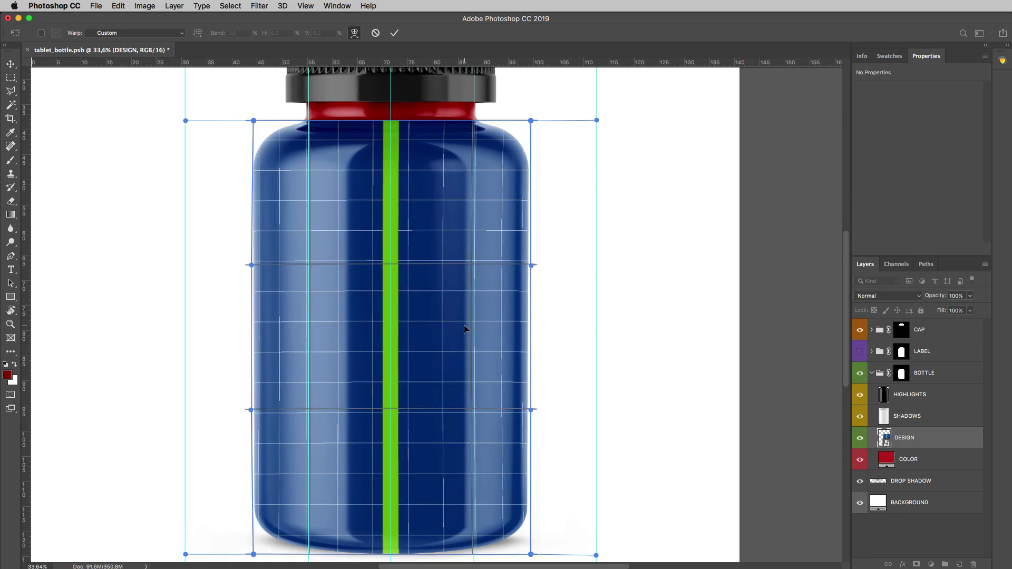
drag(466, 325, 314, 330)
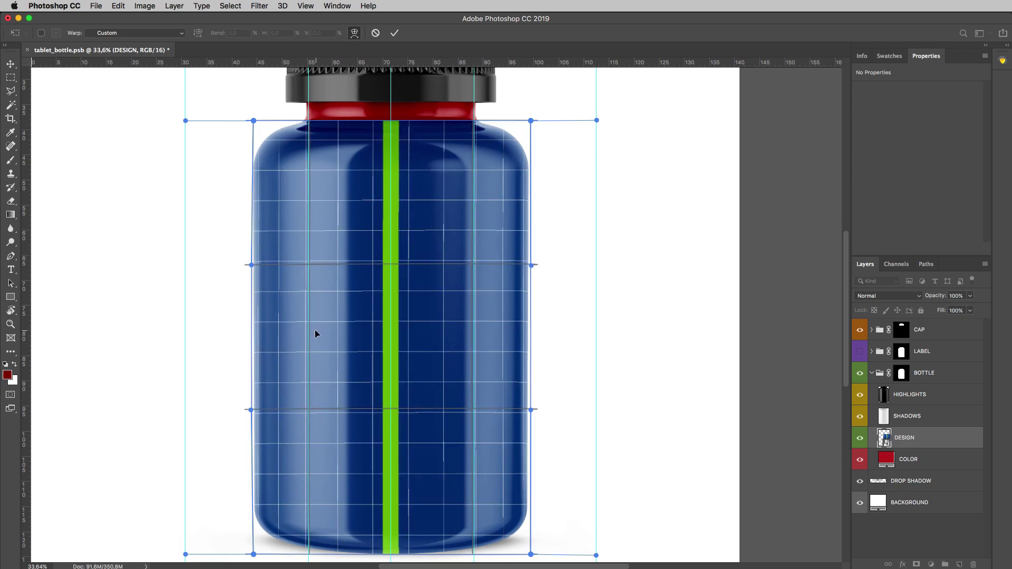
Place a horizontal guide just above the bottle's base and curve the warp's bottom edge by raising its corners to that guide
scroll(433, 361, down, 2)
drag(332, 66, 292, 508)
drag(254, 543, 261, 509)
drag(532, 543, 531, 507)
drag(395, 531, 395, 539)
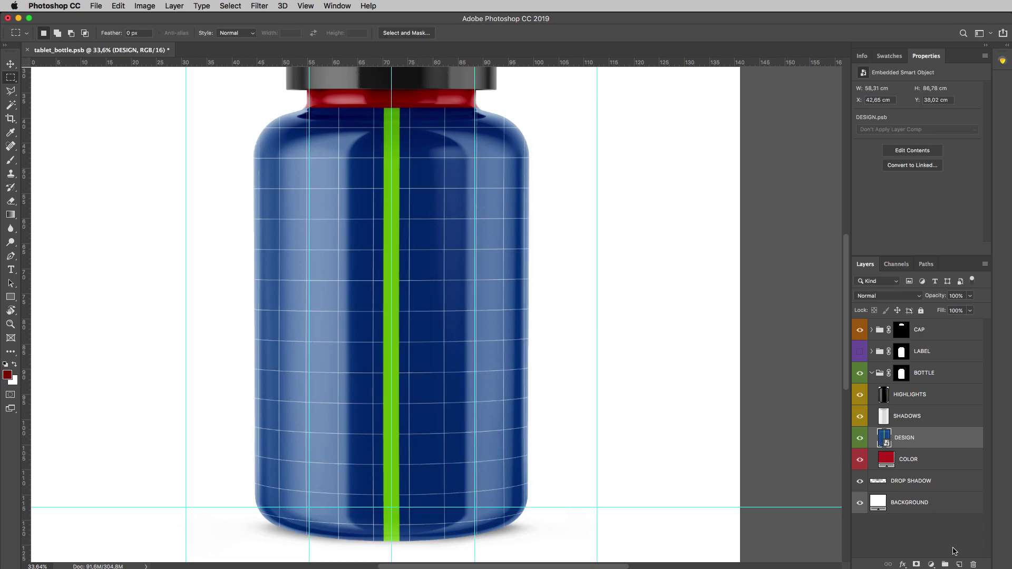
Draw a 172 × 172 px black square on a new layer above DESIGN, over the green centre stripe between two horizontal grid lines
click(960, 564)
click(16, 296)
scroll(384, 351, up, 5)
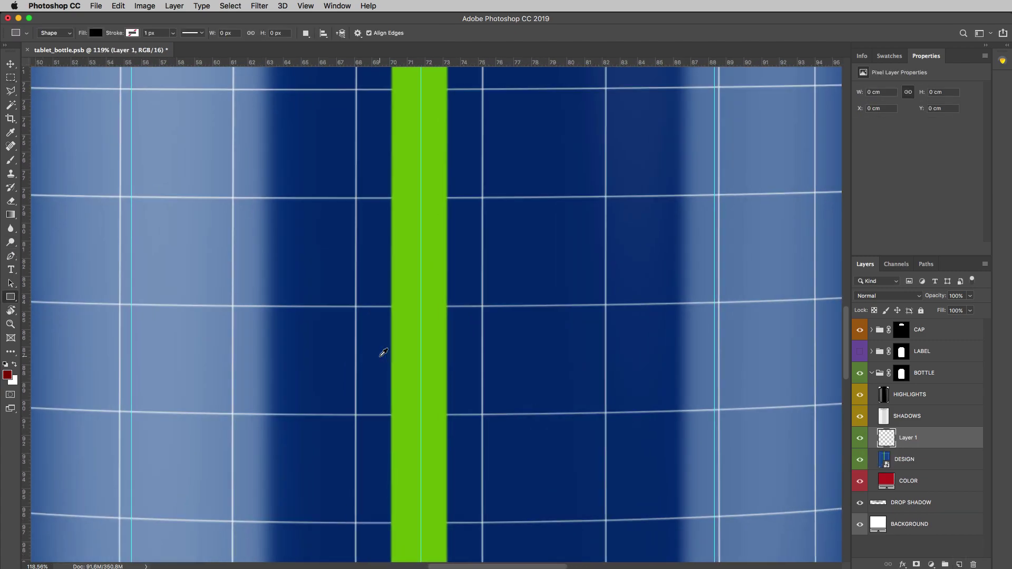
scroll(380, 333, up, 1)
drag(372, 305, 481, 415)
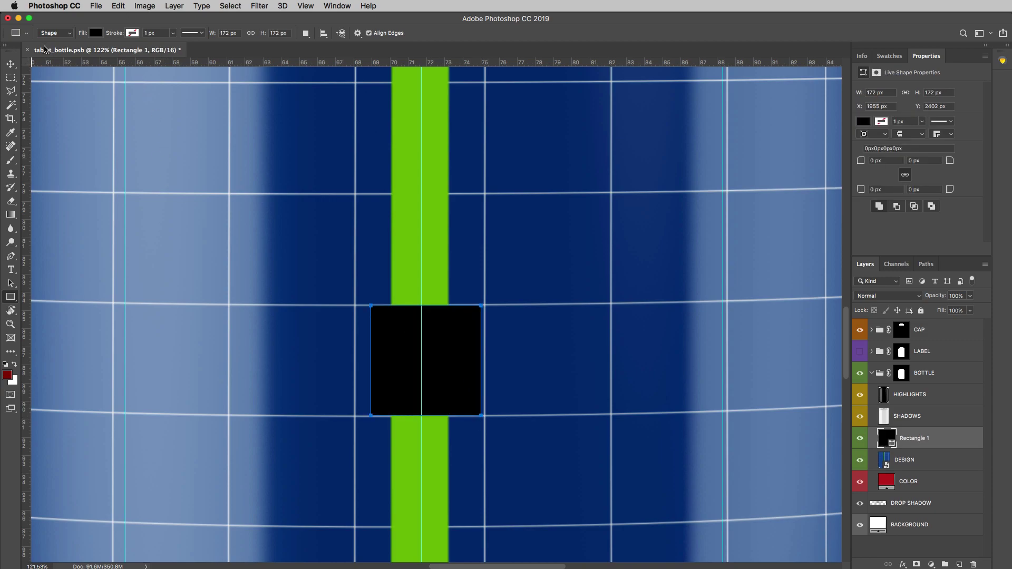
Centre the black square horizontally on the guide running through the green stripe, at X 1949 px
key(v)
drag(453, 371, 450, 373)
scroll(428, 414, down, 3)
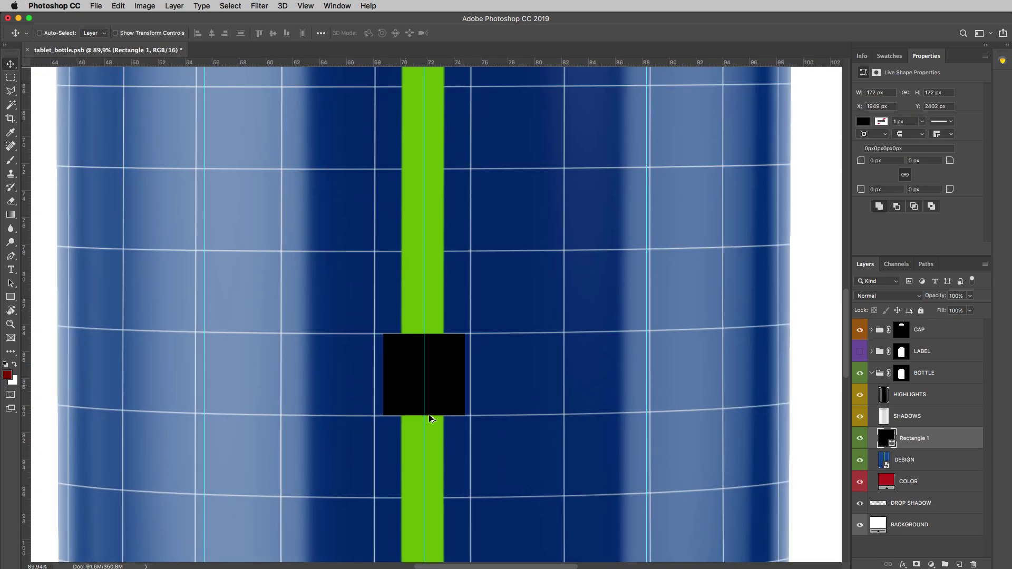
Widen the canvas of the DESIGN smart object's contents by about 5.6 cm on each side, save it and return to tablet_bottle.psb
double_click(884, 460)
click(11, 118)
drag(652, 315, 683, 316)
click(527, 34)
click(96, 6)
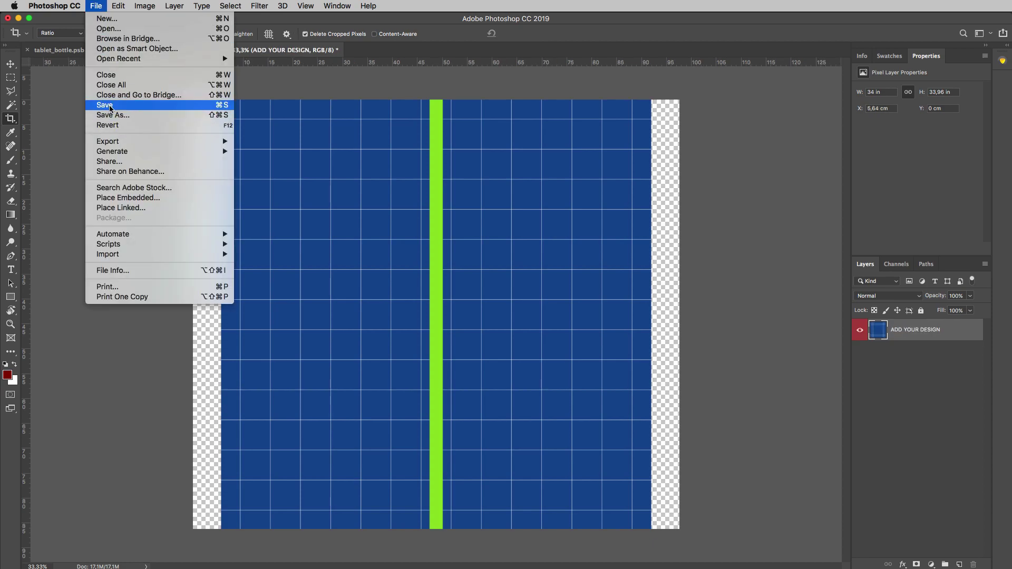
click(105, 105)
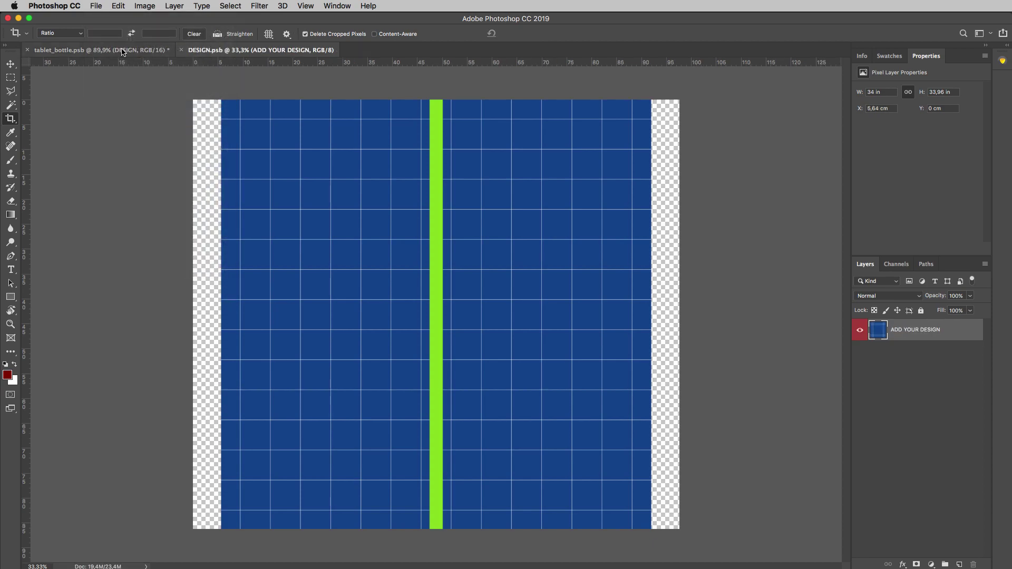
click(124, 49)
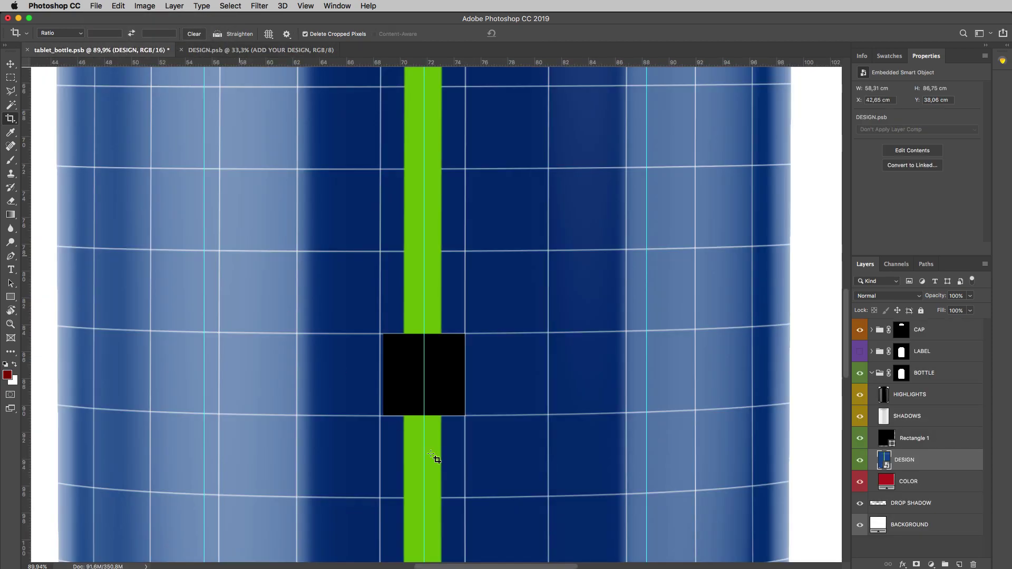
Move the black square of Rectangle 1 up by one grid row along the green stripe, to Y 2230 px
click(936, 438)
click(11, 64)
drag(429, 350, 454, 297)
scroll(456, 301, down, 5)
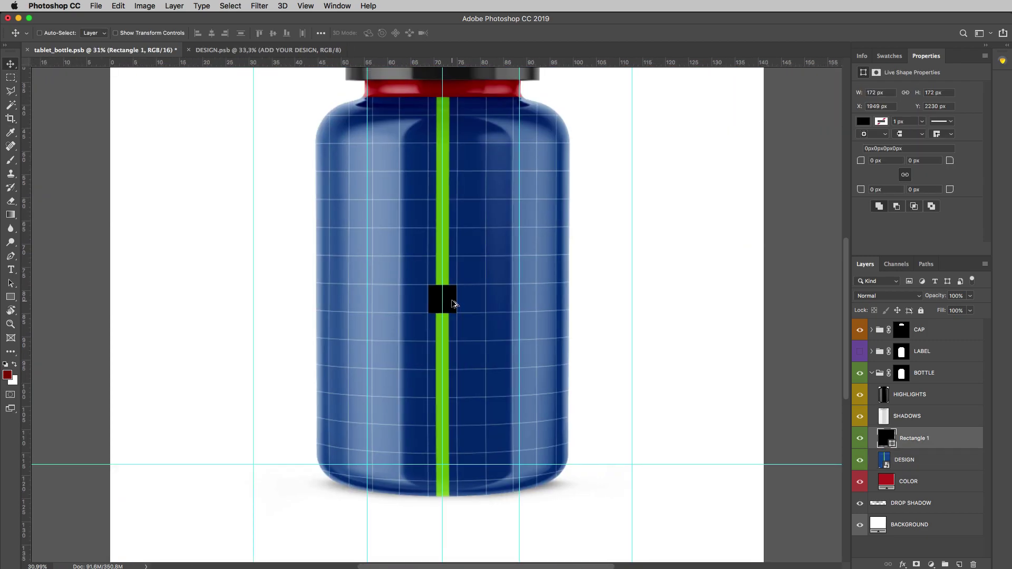
scroll(452, 339, up, 2)
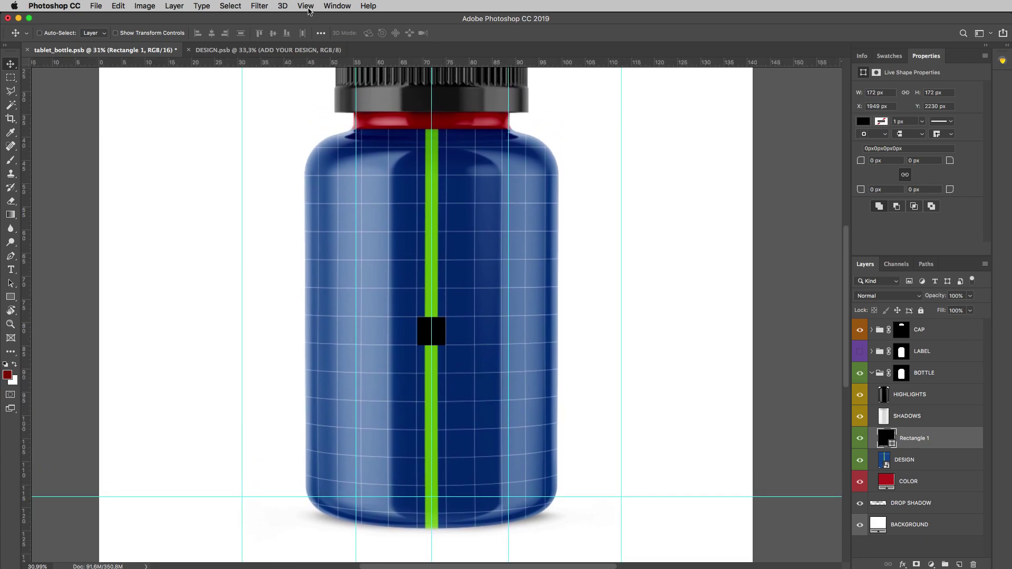
Clear all guides from the bottle document and hide the Rectangle 1 layer to check the warped grid on the bottle
click(308, 7)
click(337, 268)
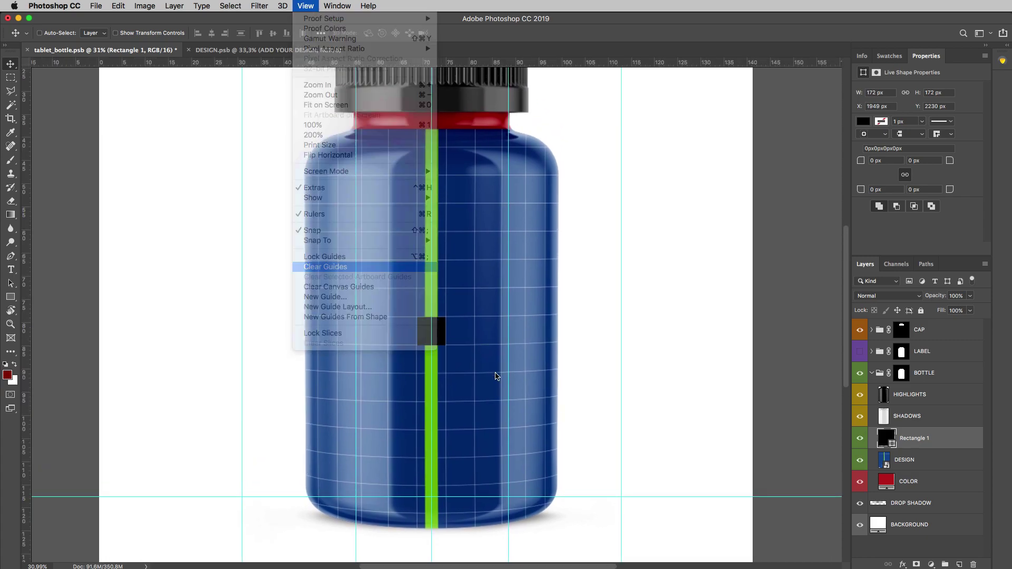
click(859, 438)
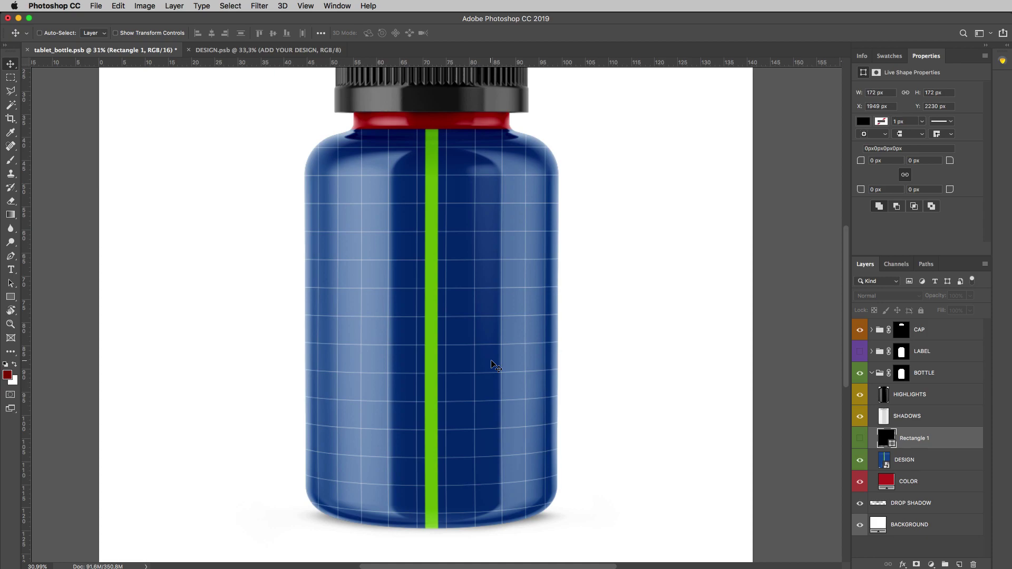
scroll(359, 358, up, 3)
scroll(518, 441, down, 3)
scroll(517, 343, up, 5)
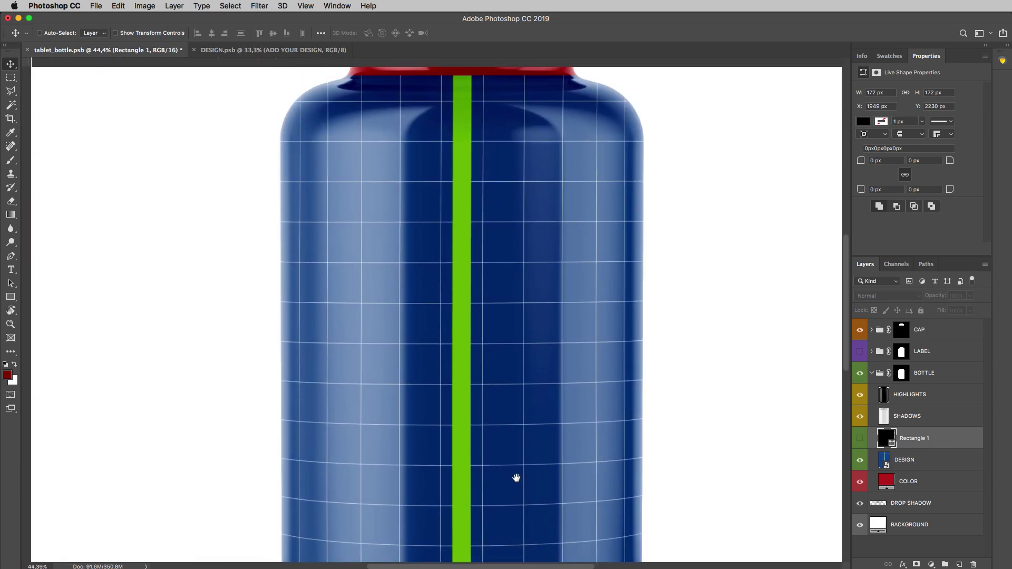
scroll(487, 308, down, 3)
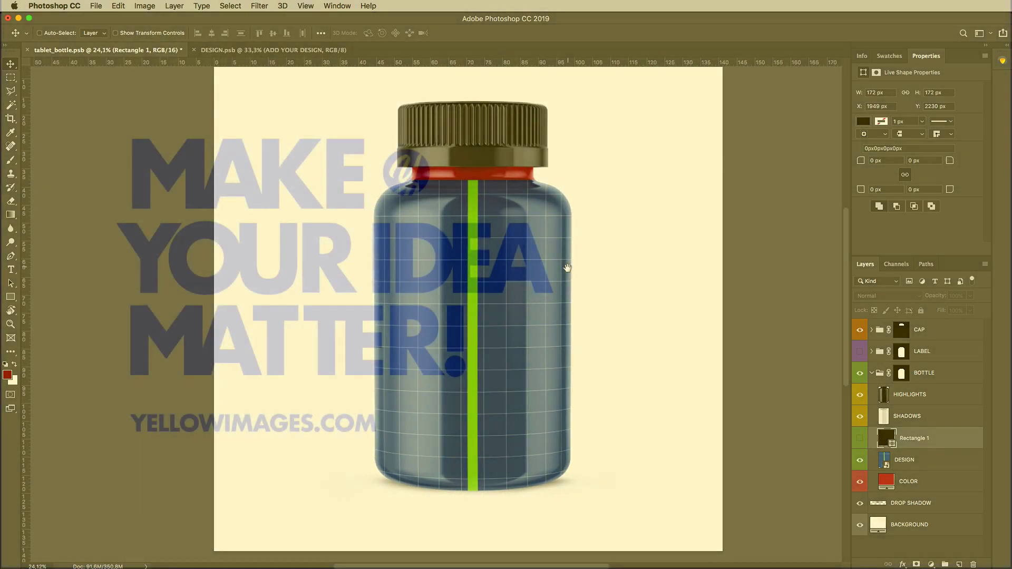